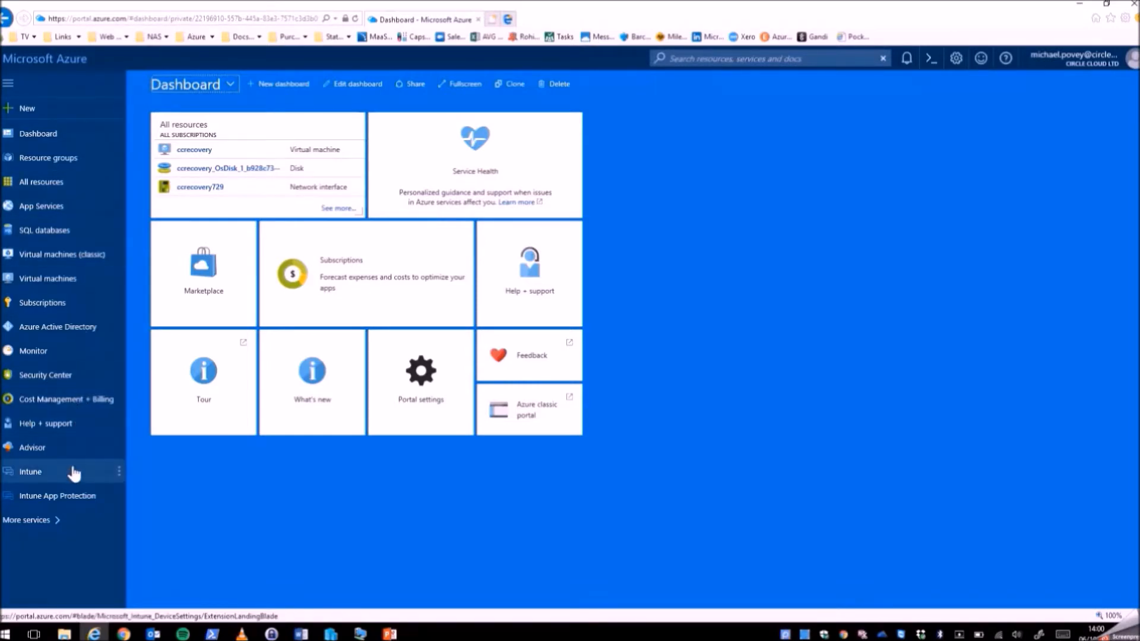
Open Users and groups in the circle cloud ltd Azure Active Directory.
left_click_drag(82, 326, 79, 333)
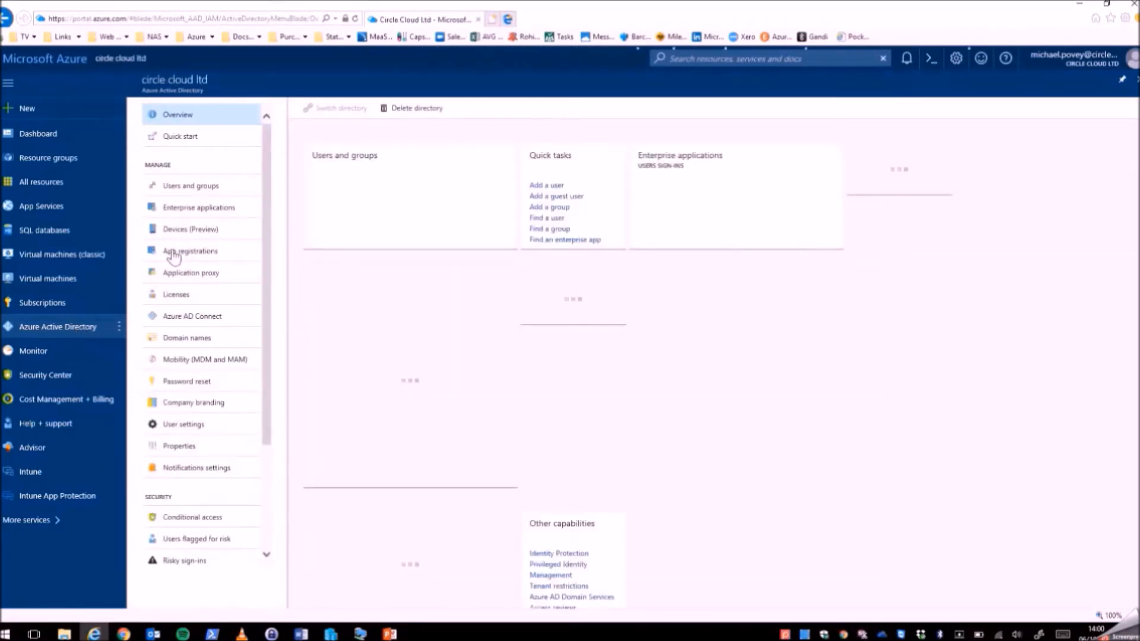
left_click(213, 186)
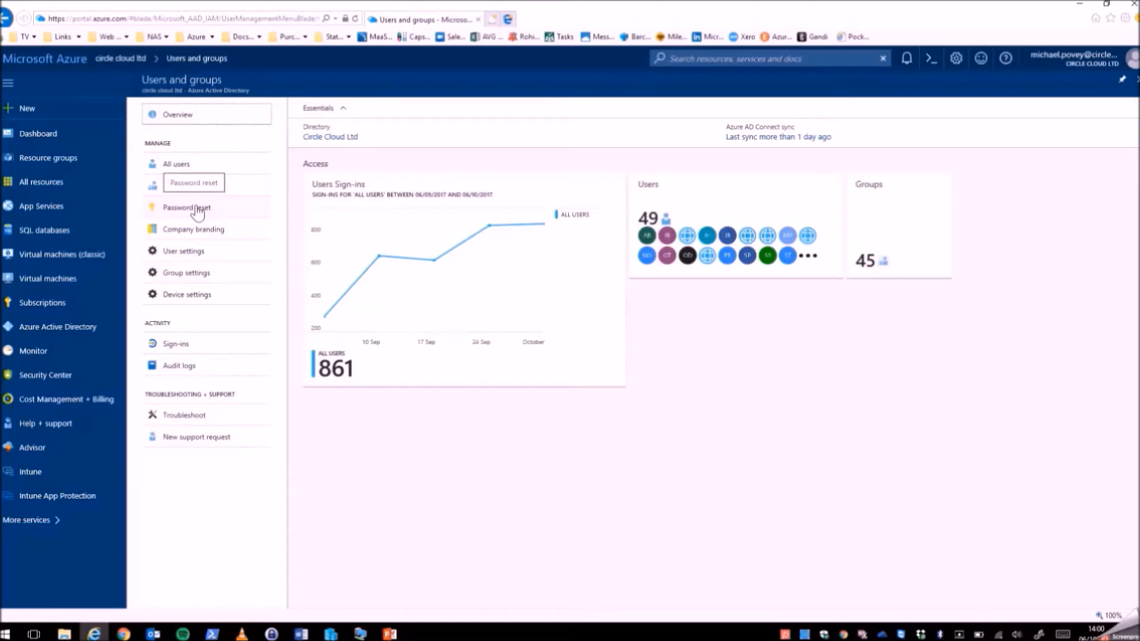
Go to Device settings in the directory's Users and groups menu.
left_click(197, 301)
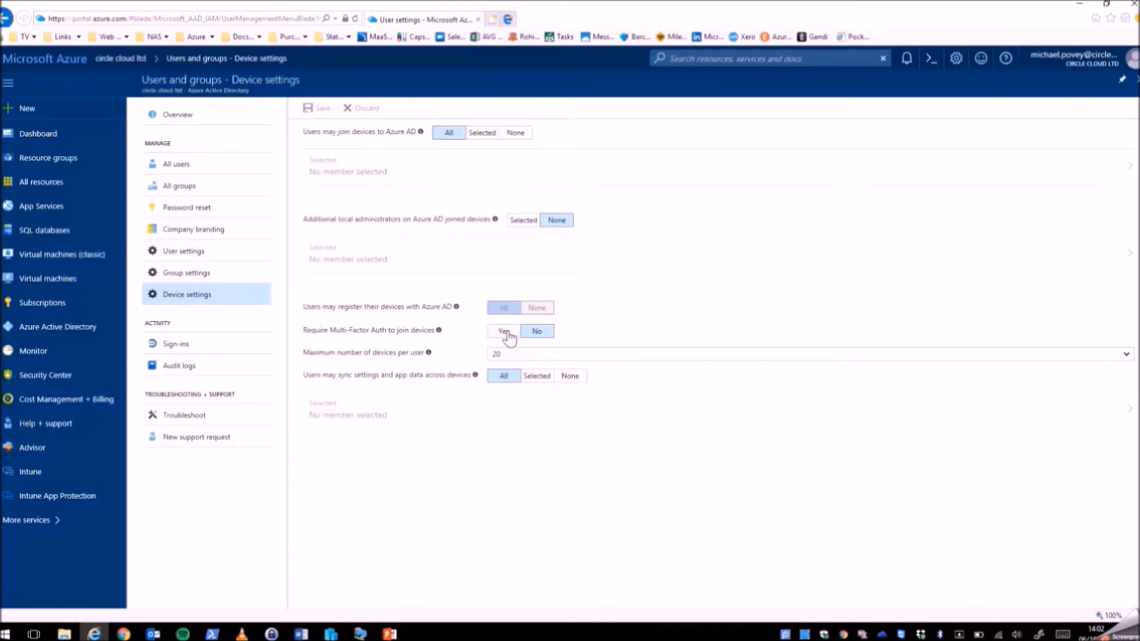
Set Maximum number of devices per user to 10 and save the device settings.
left_click(533, 357)
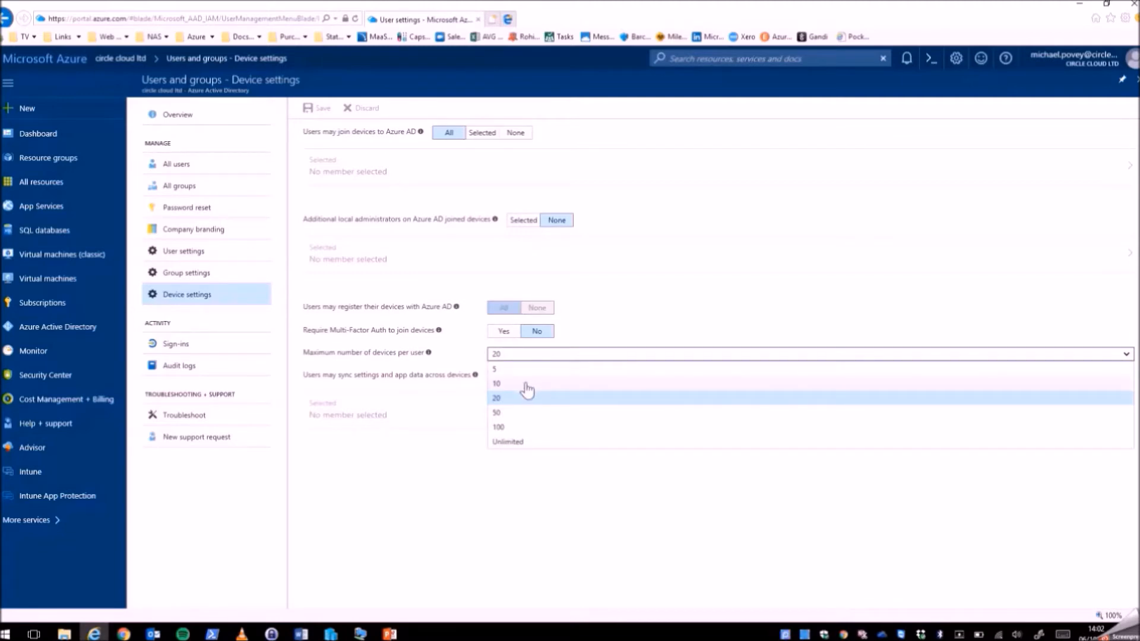
left_click(526, 384)
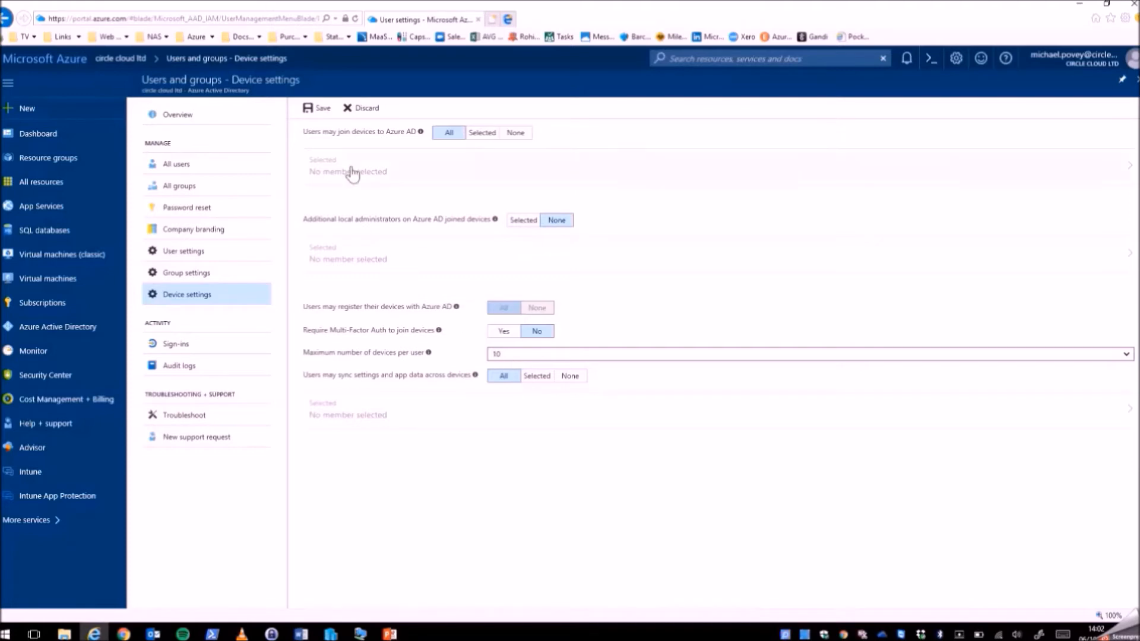
left_click(321, 117)
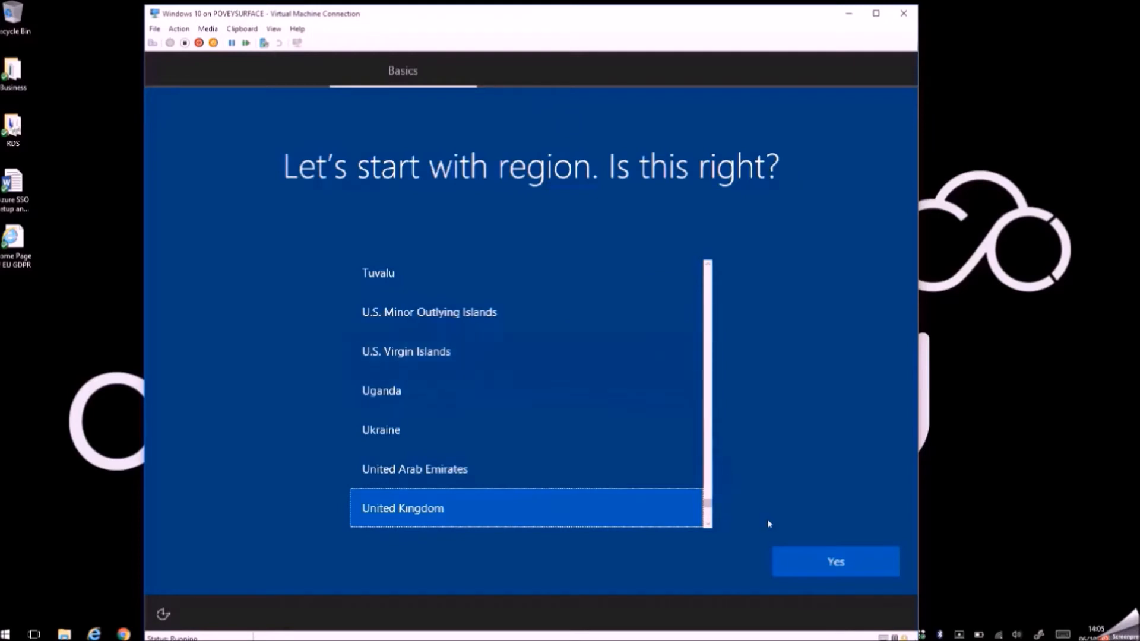
Accept United Kingdom region and keyboard layout, skipping a second layout.
left_click(822, 564)
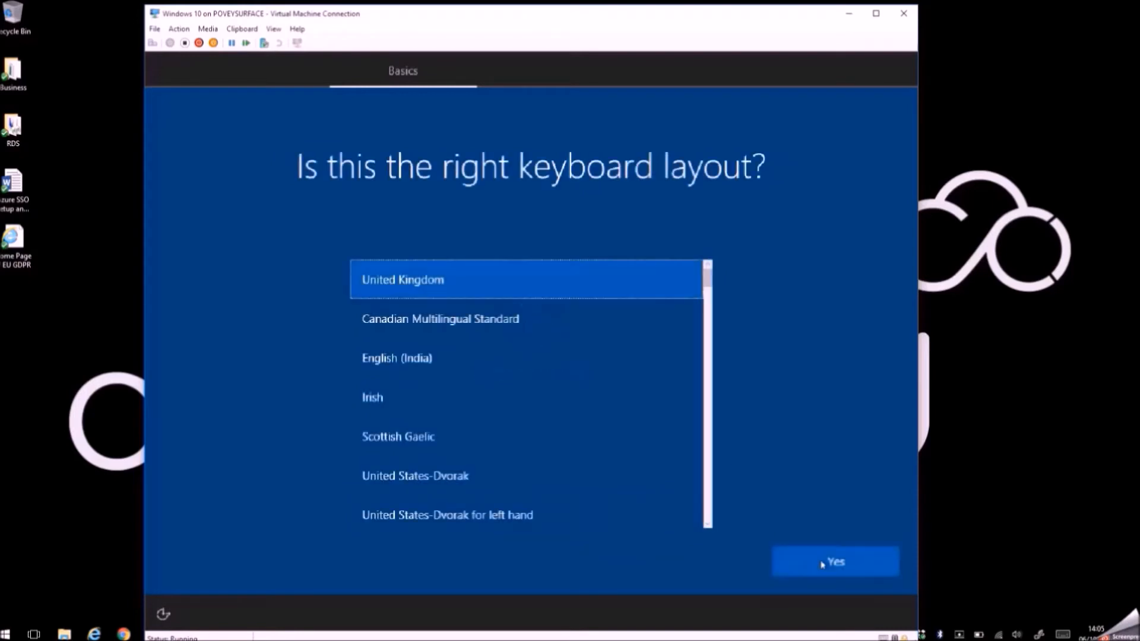
left_click(811, 561)
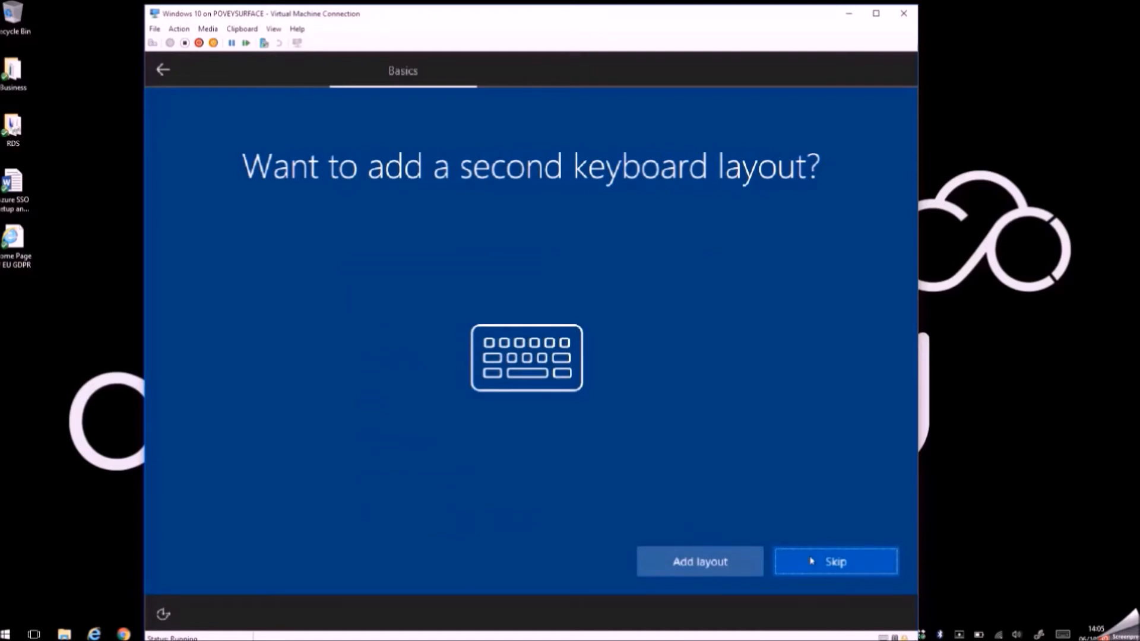
left_click(812, 561)
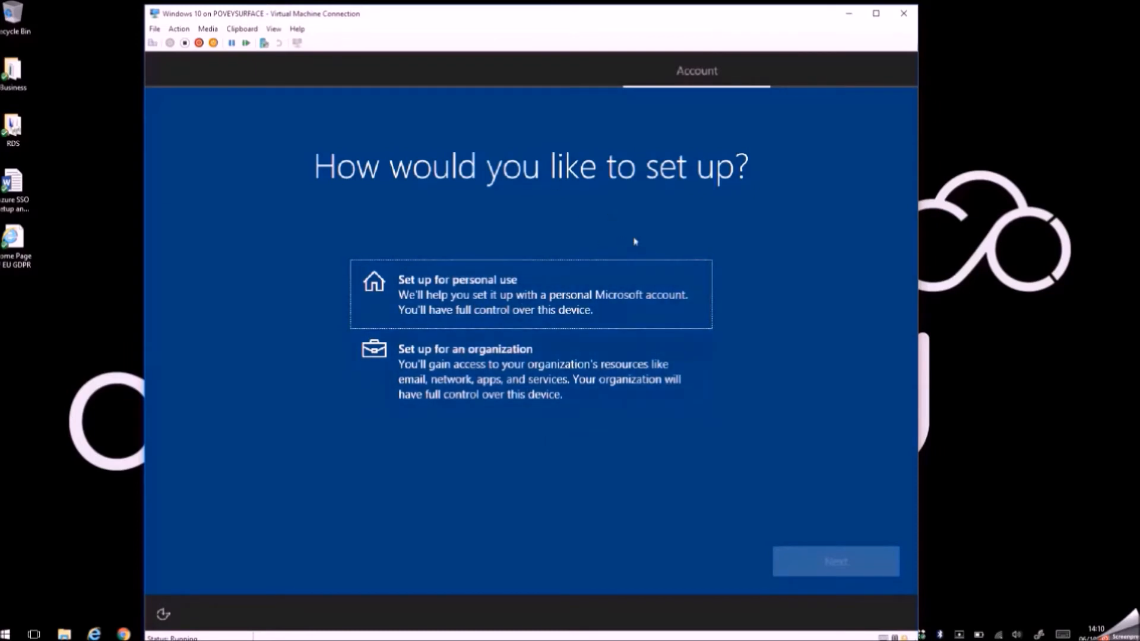
Choose organization setup, enter the work account's e-mail and password, then return to the portal.
left_click(583, 358)
left_click(831, 561)
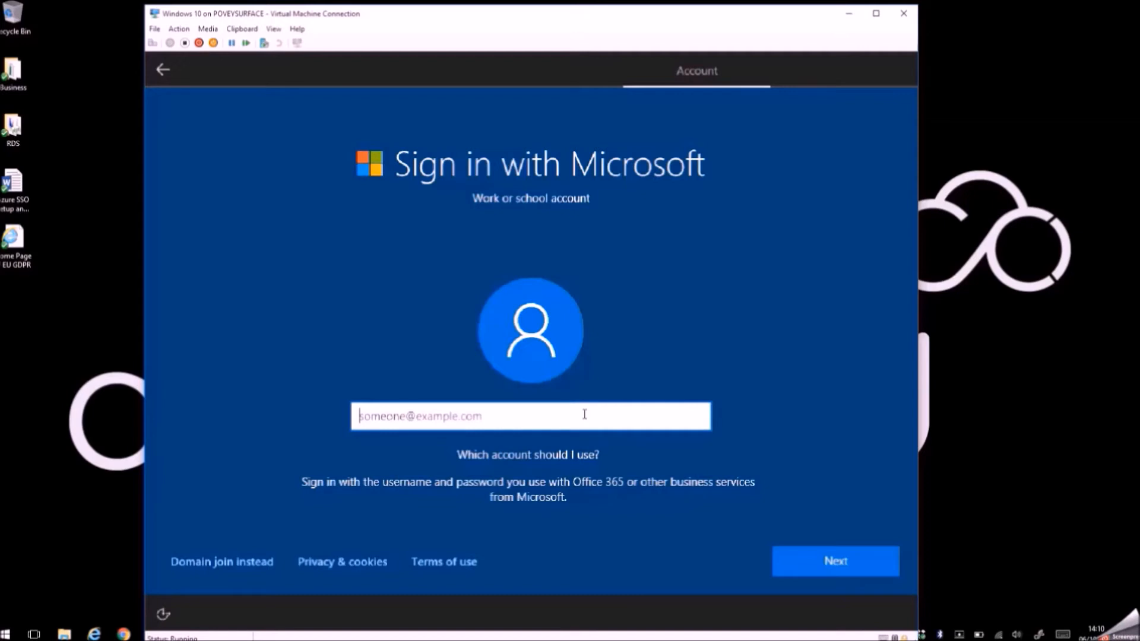
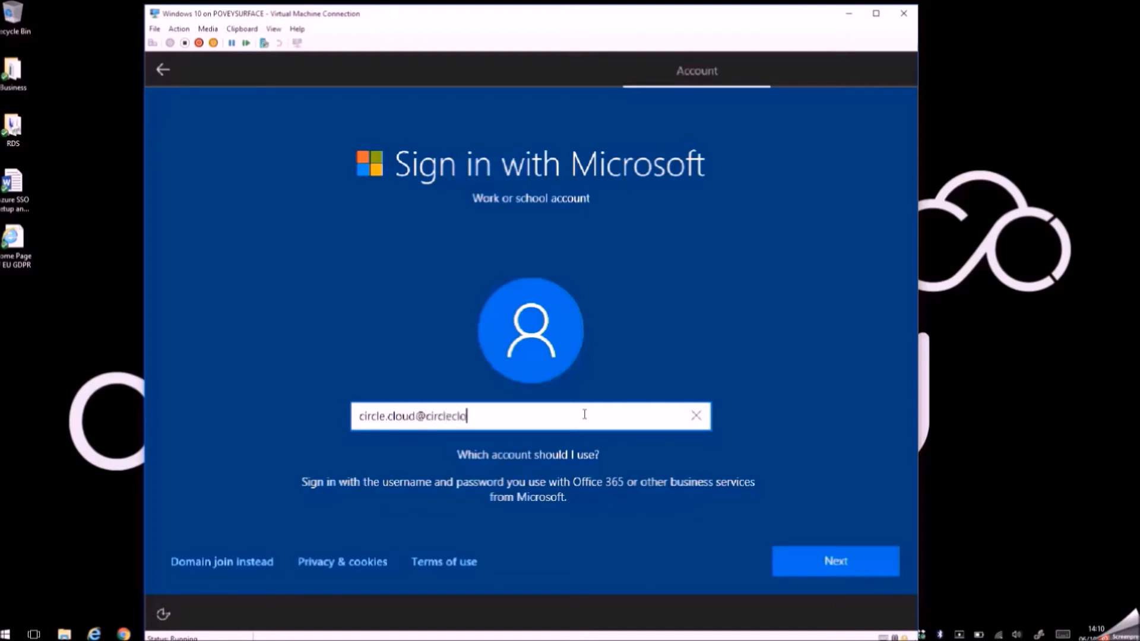
left_click(799, 565)
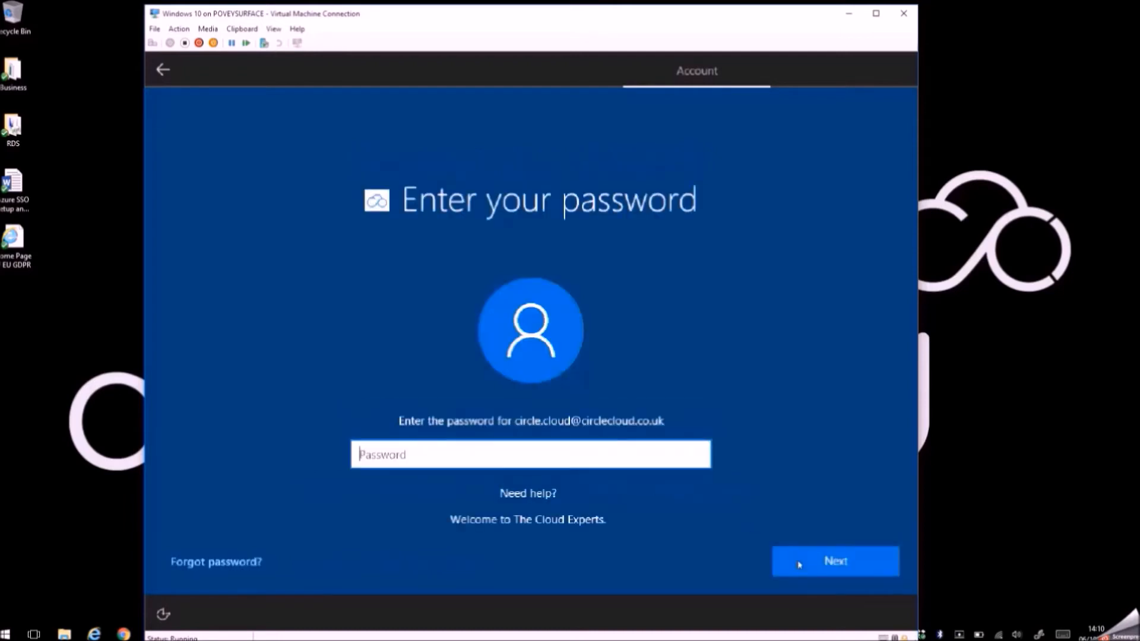
type("********")
left_click(95, 633)
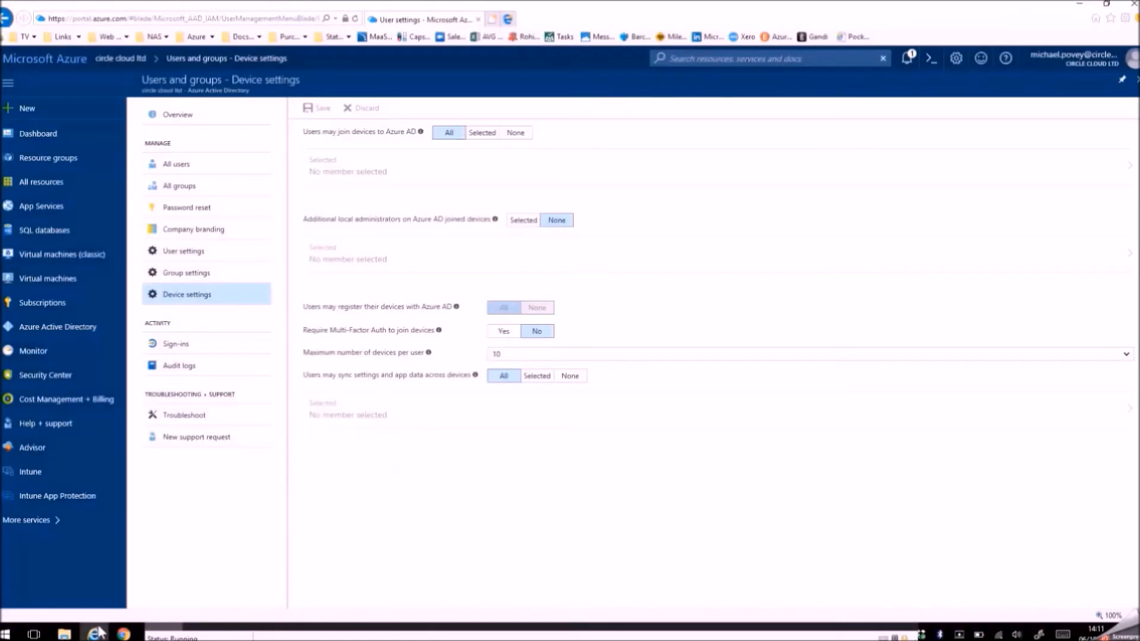
View the All users list, then minimize Internet Explorer to show the VM.
left_click(181, 168)
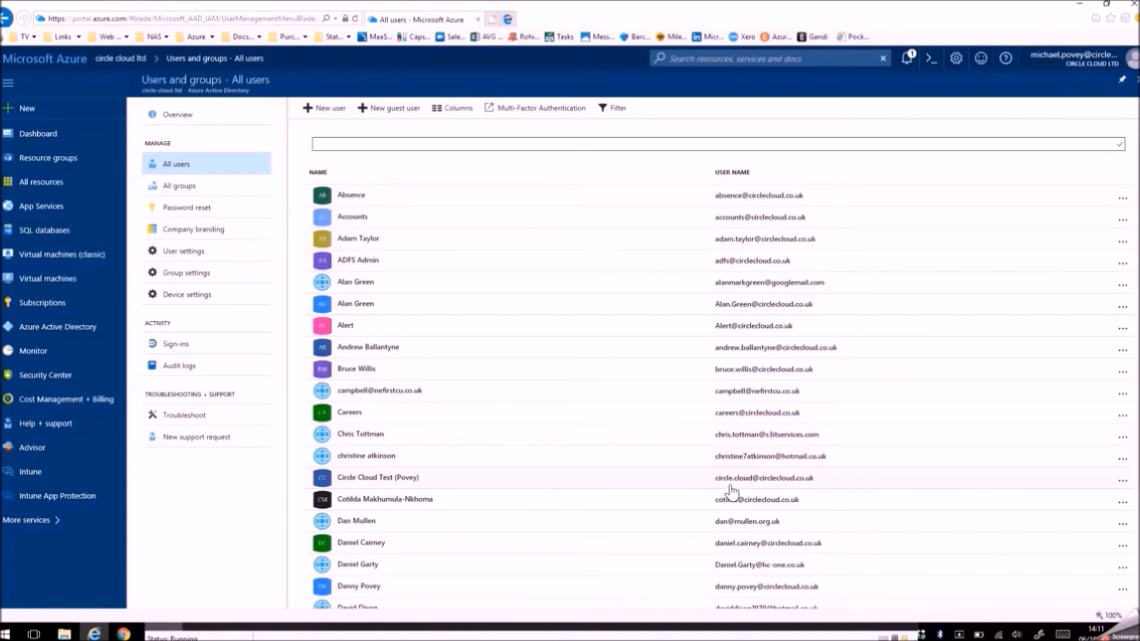
left_click(1081, 4)
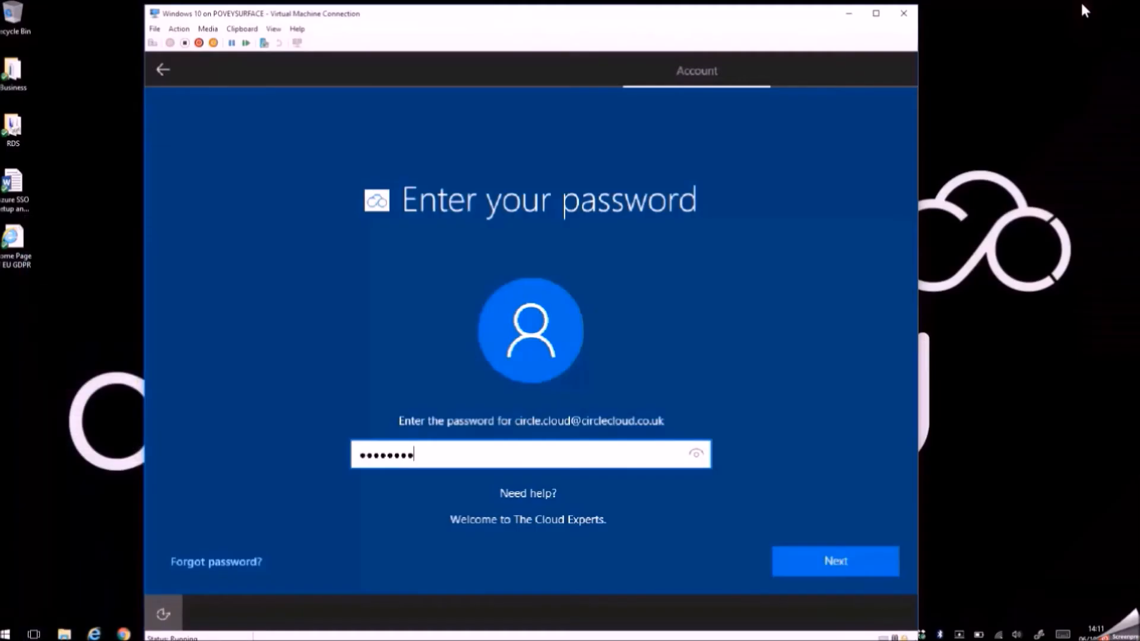
Submit the work account password and accept the device privacy settings.
left_click(815, 565)
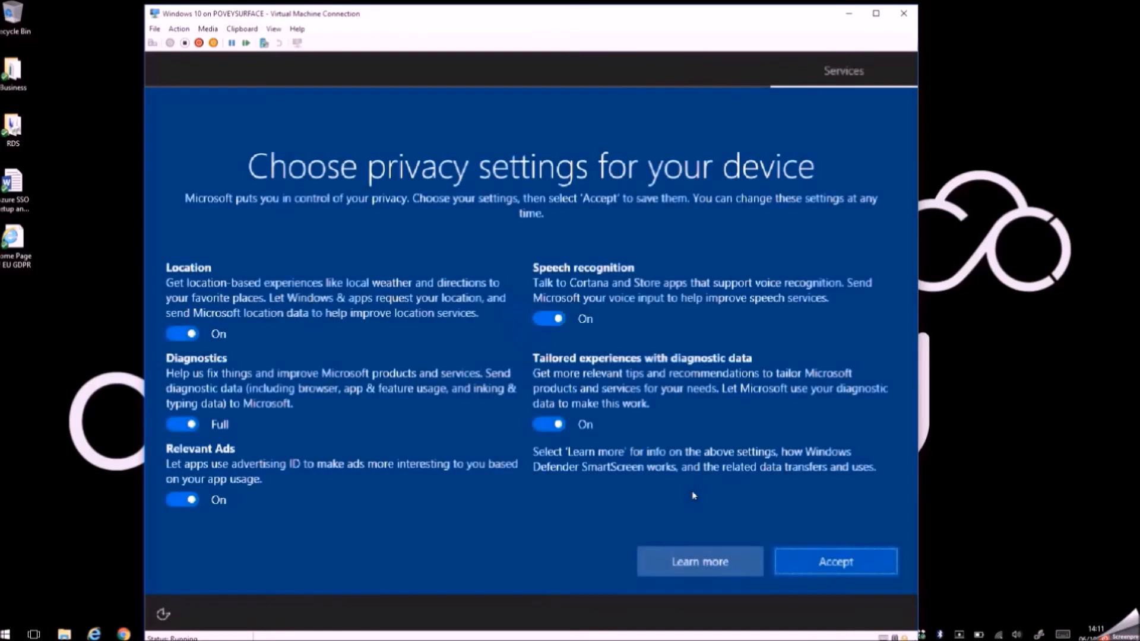
left_click(805, 564)
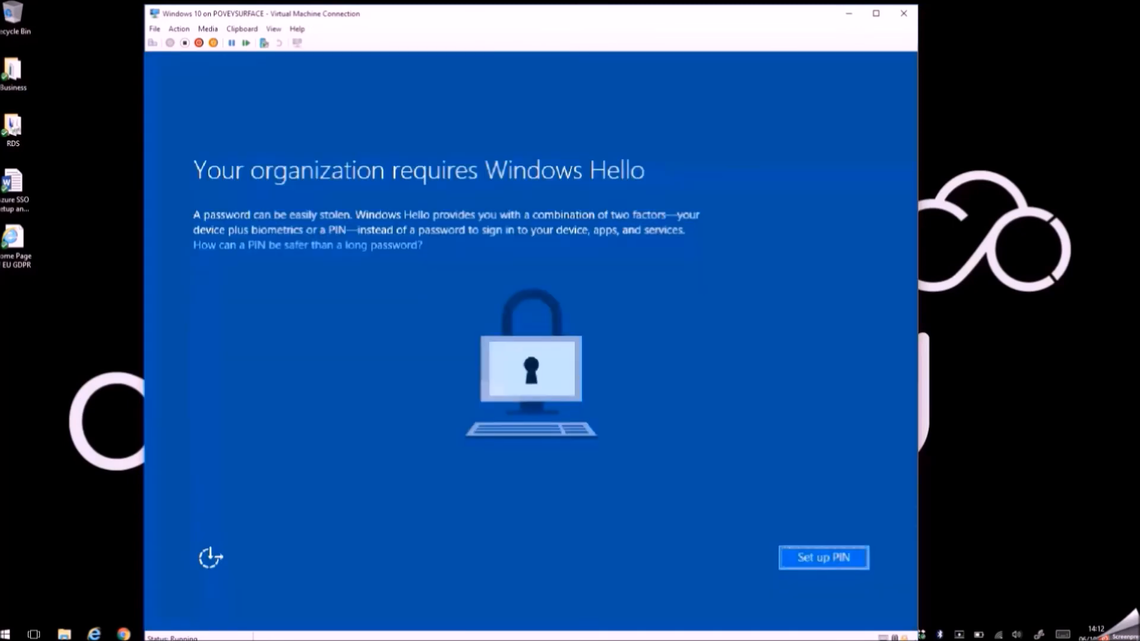
Start Windows Hello PIN setup and choose text message as the verification method.
left_click(839, 564)
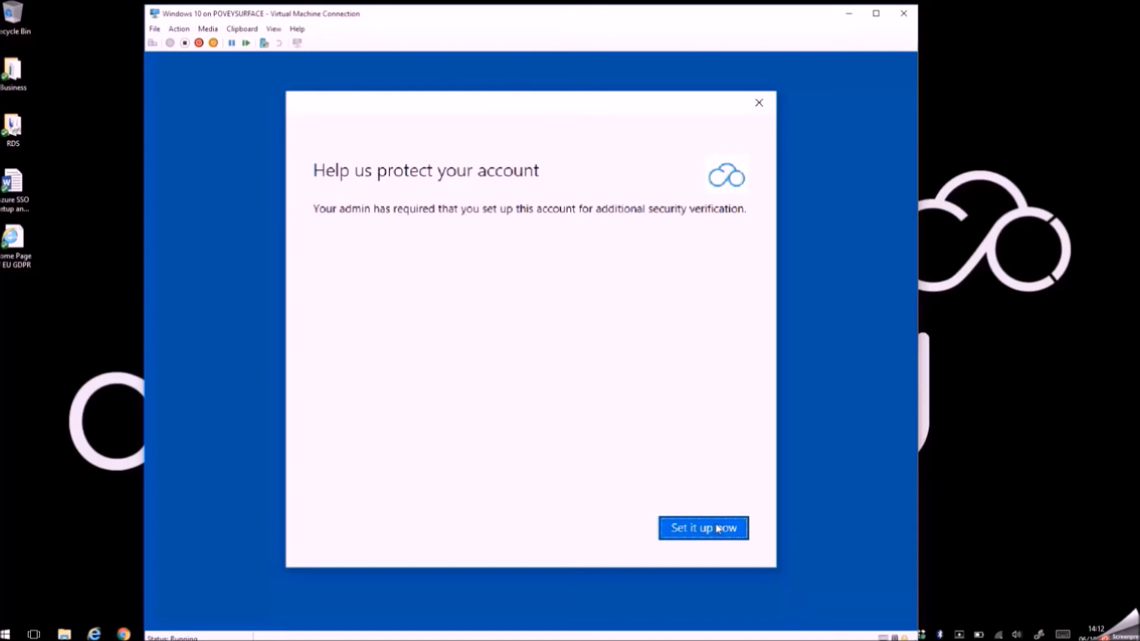
left_click(717, 529)
left_click(595, 258)
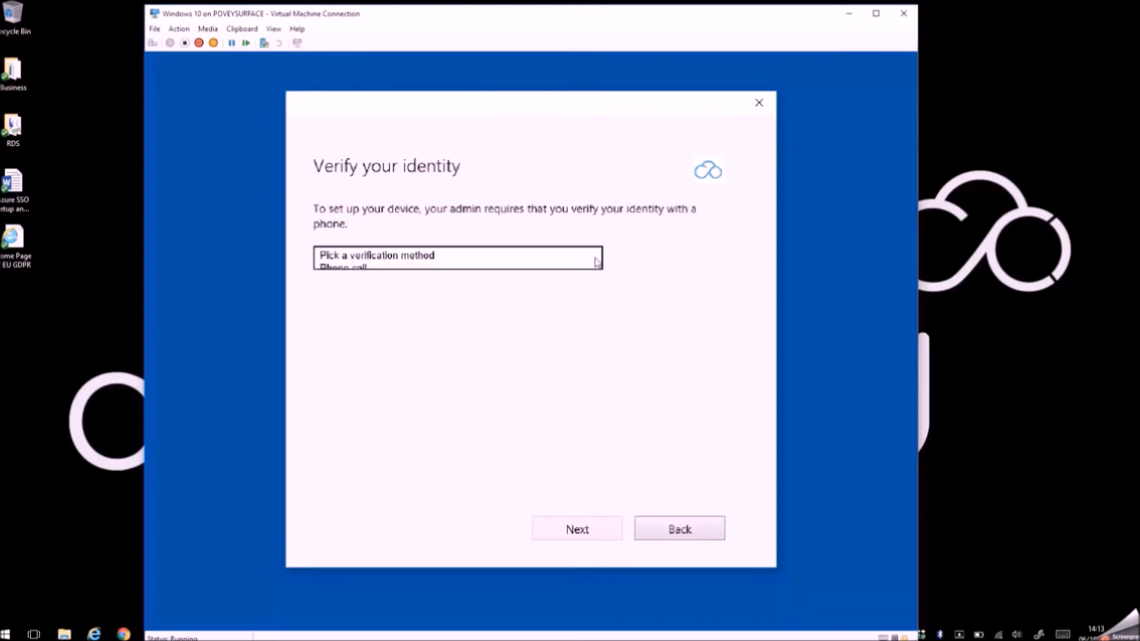
left_click(469, 281)
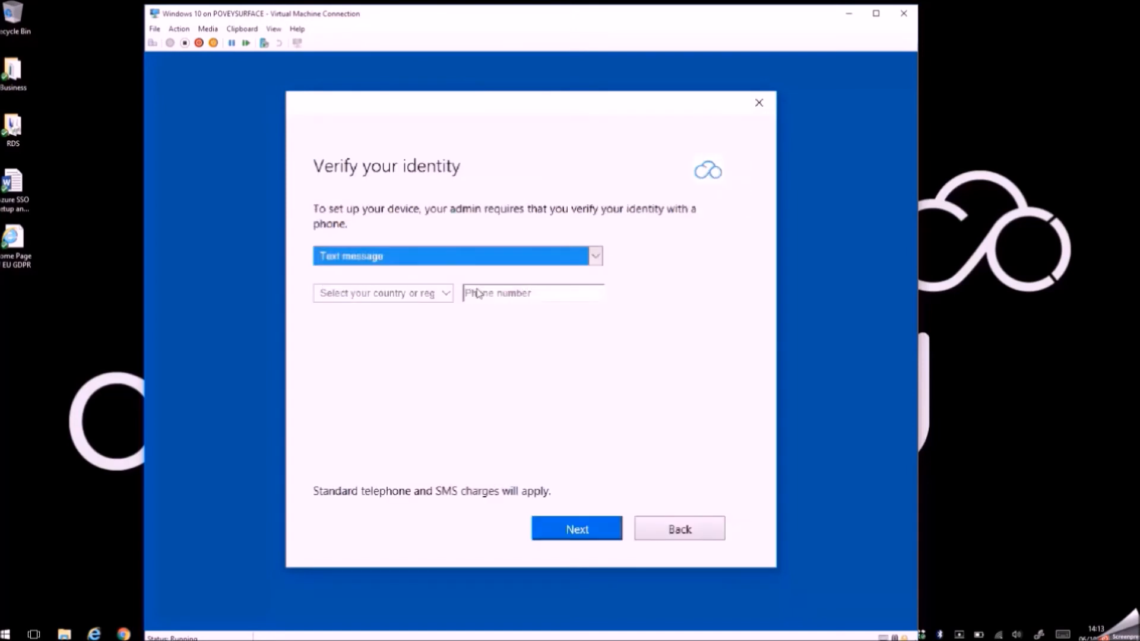
Enter a United Kingdom (+44) phone number and verify with the texted security code.
left_click(447, 294)
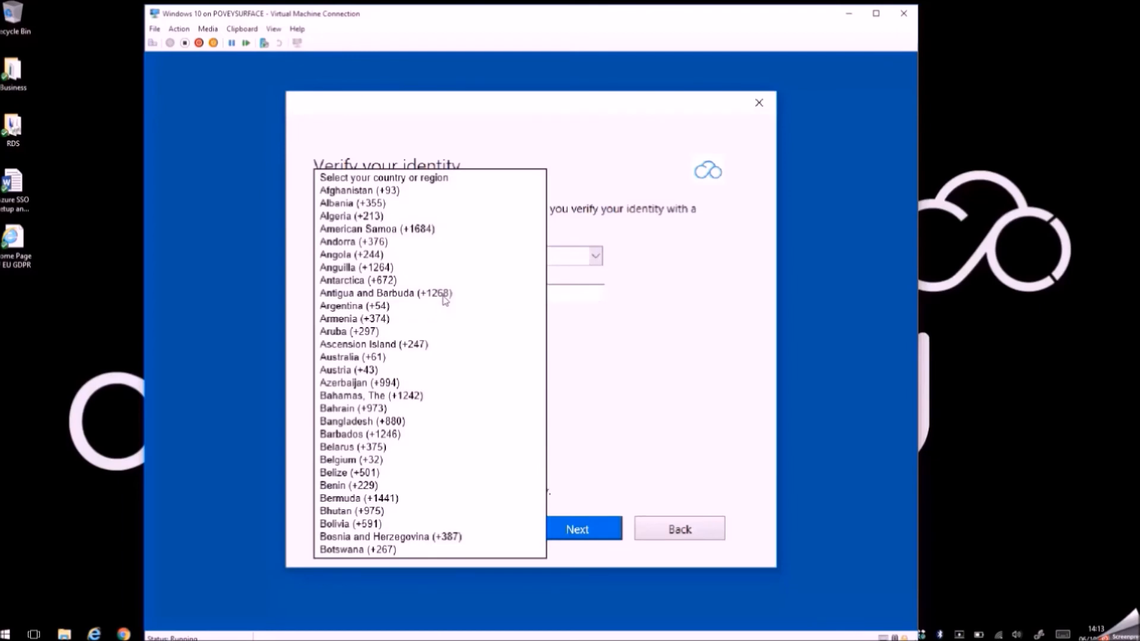
scroll(445, 300, "down", 20)
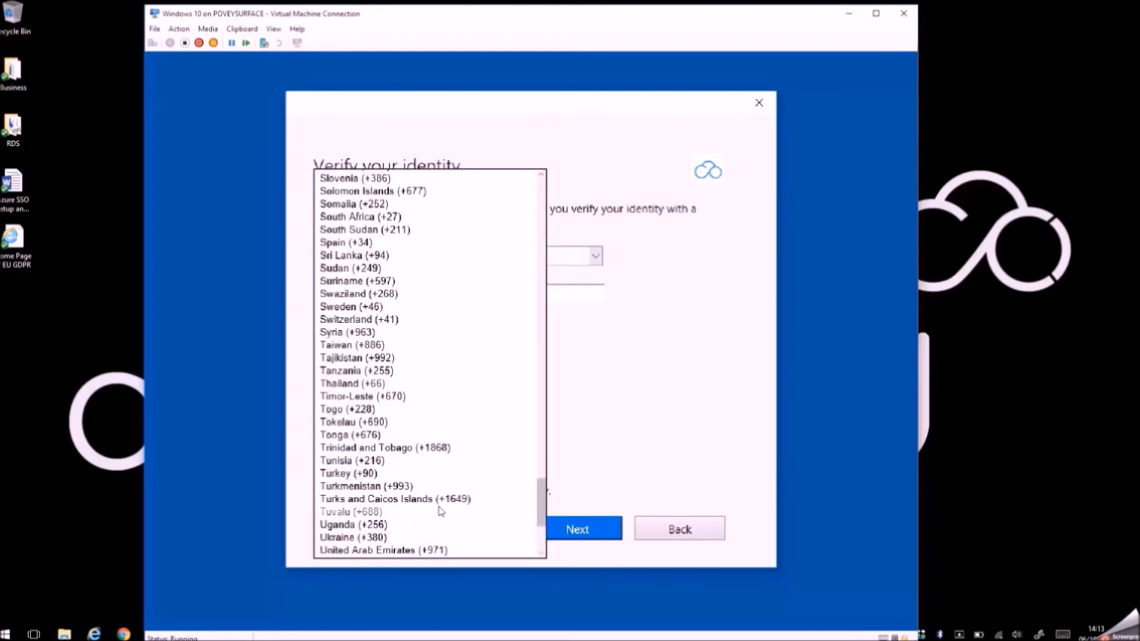
scroll(441, 512, "down", 5)
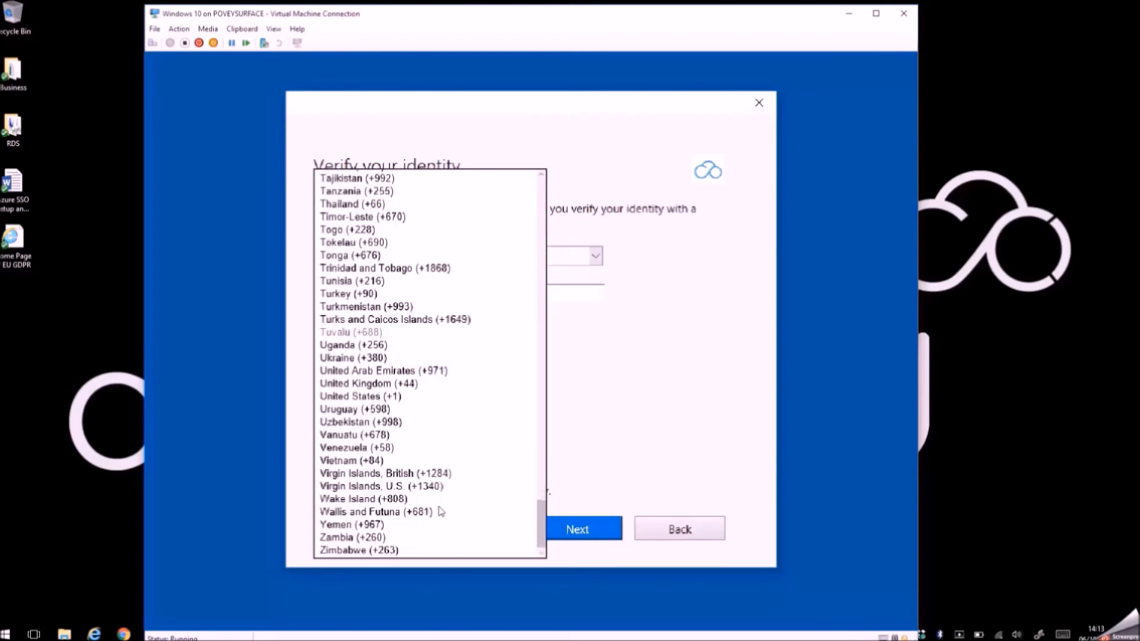
left_click(406, 383)
left_click(514, 291)
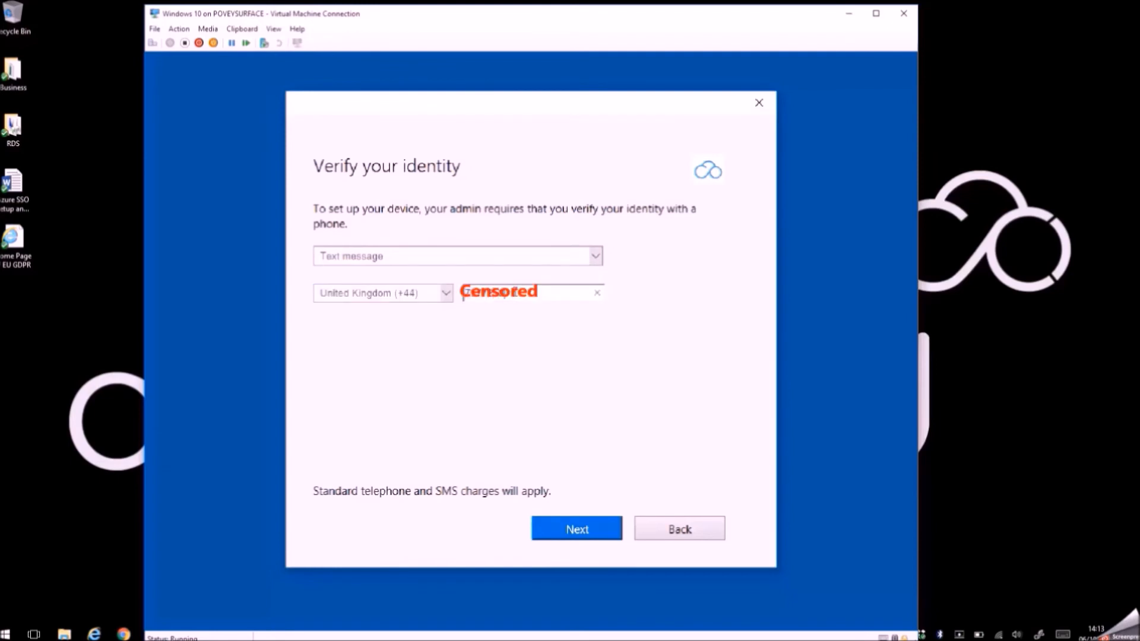
left_click(594, 530)
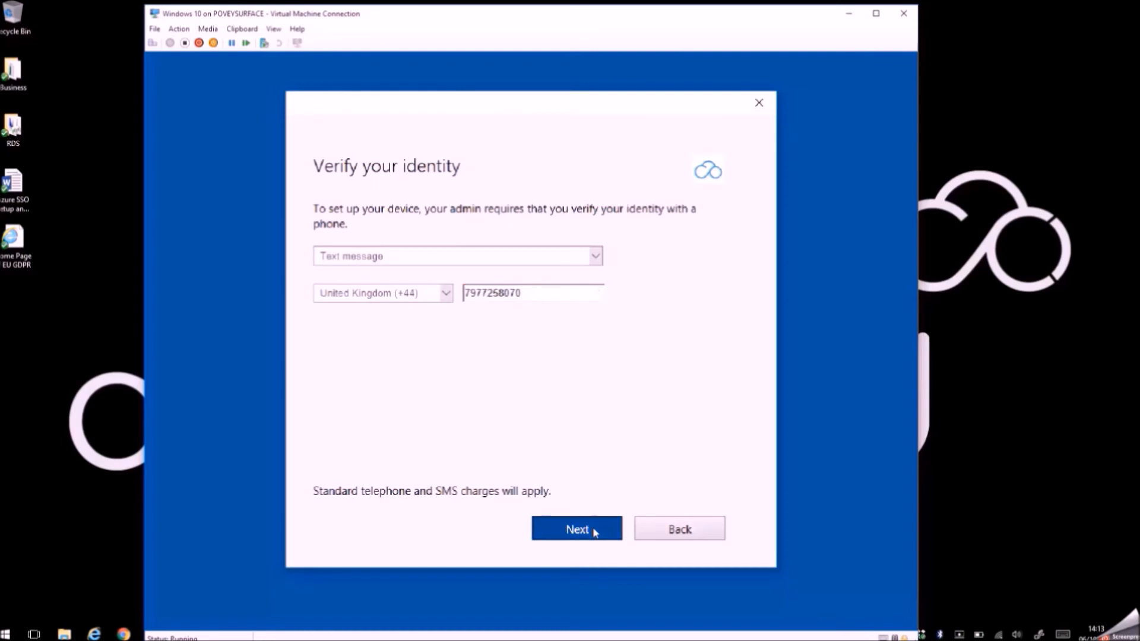
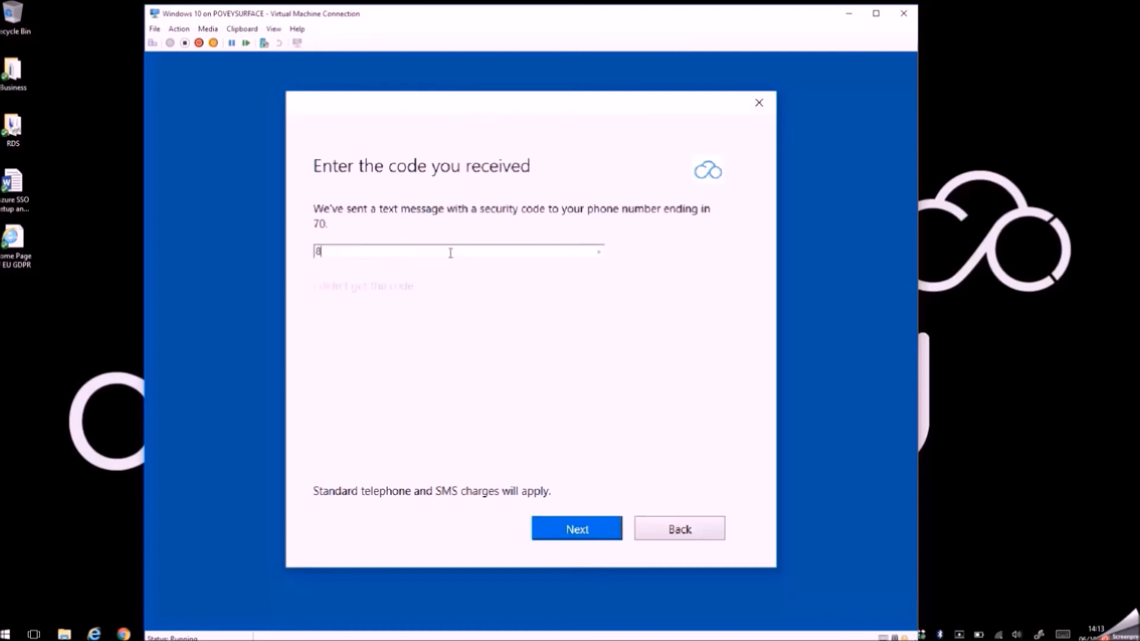
left_click(614, 527)
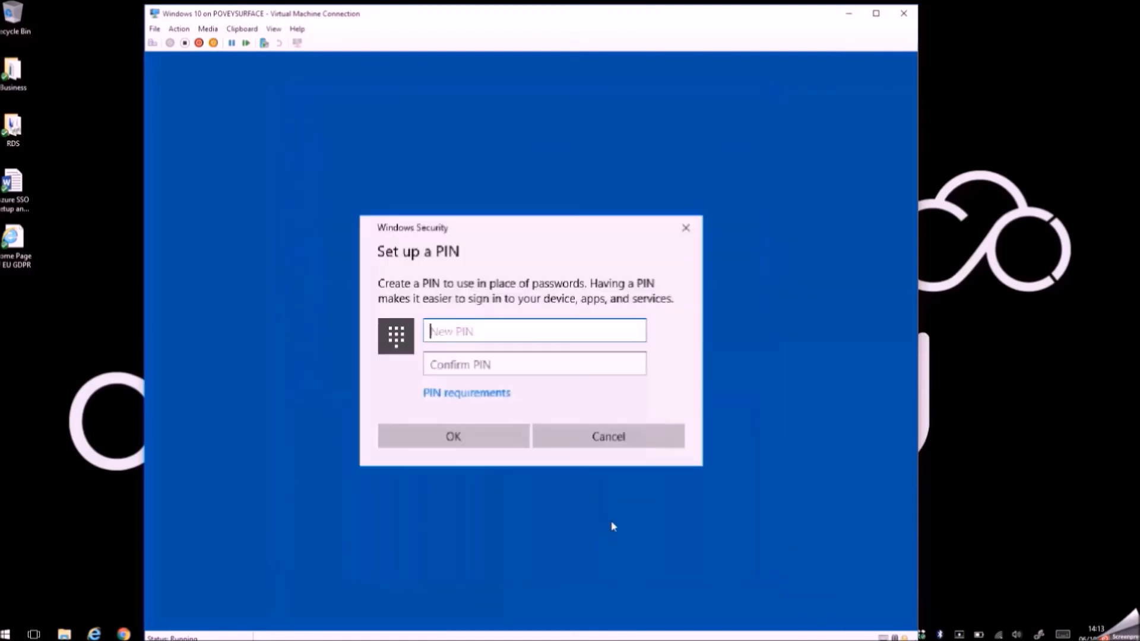
Enter and confirm the new device PIN, then finish setup to the desktop.
left_click(573, 362)
left_click(500, 436)
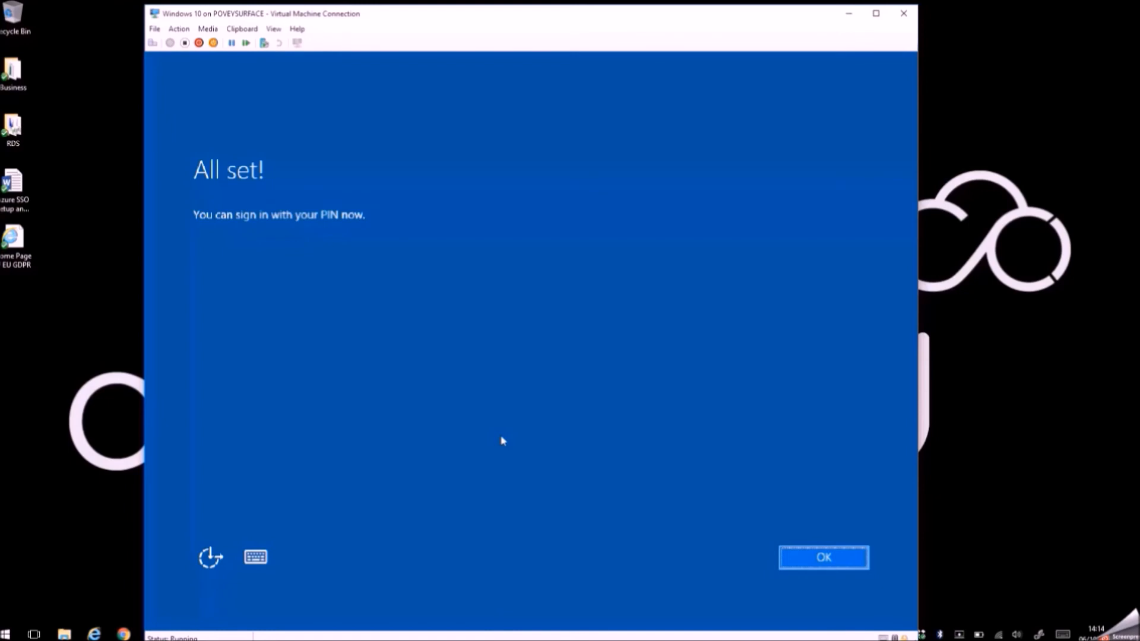
left_click(825, 558)
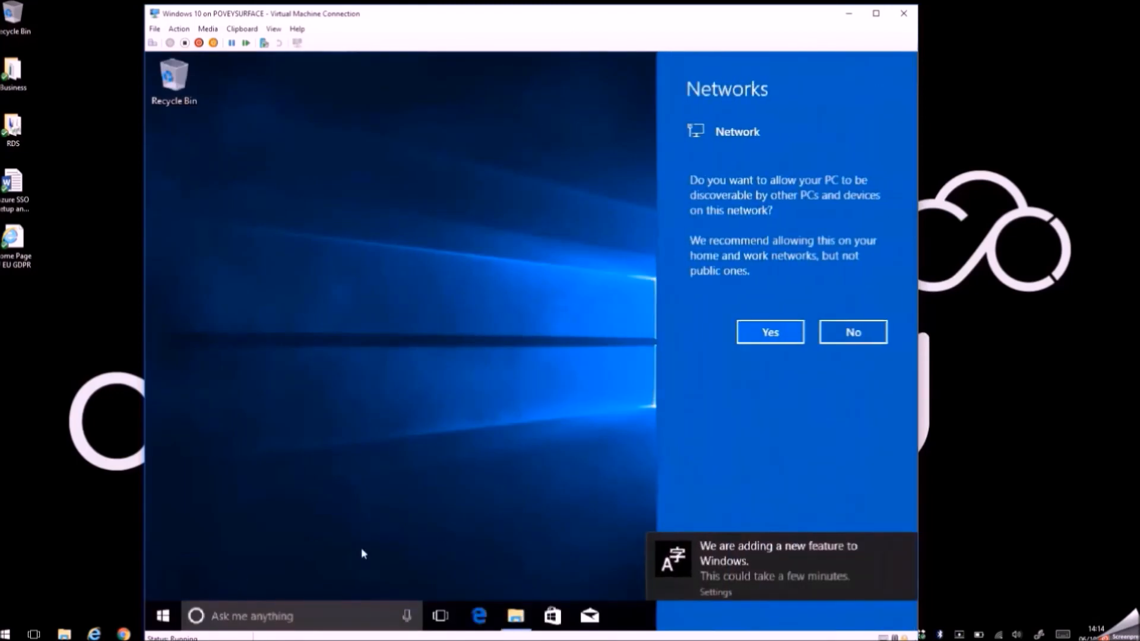
Make the PC discoverable on the network and launch Internet Explorer via Start search 'iexpl'.
left_click(785, 332)
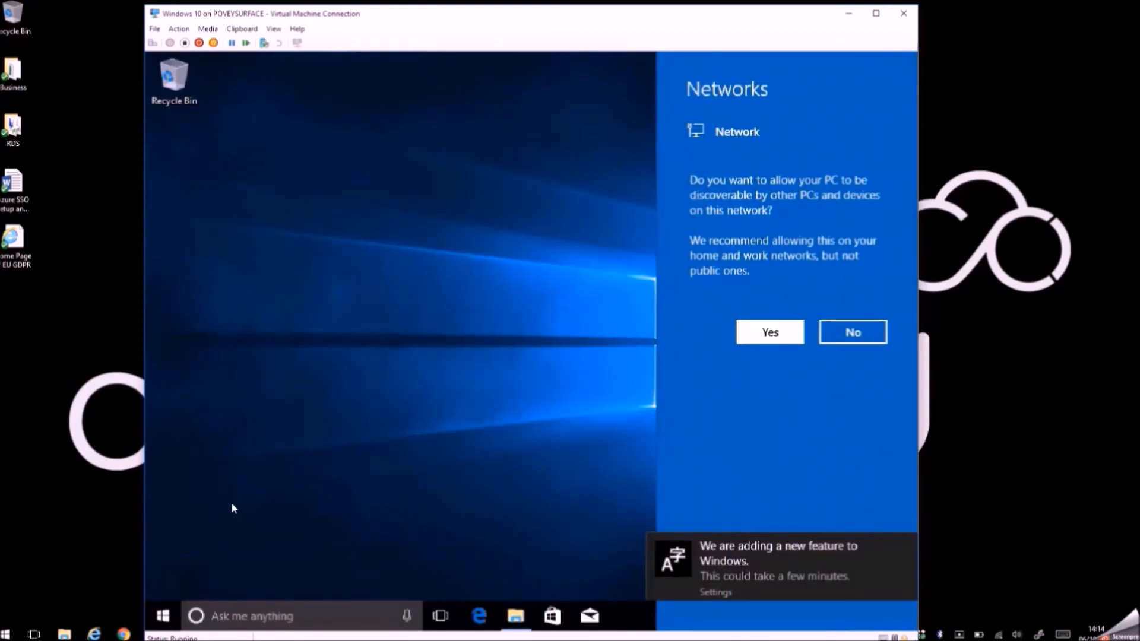
left_click(164, 617)
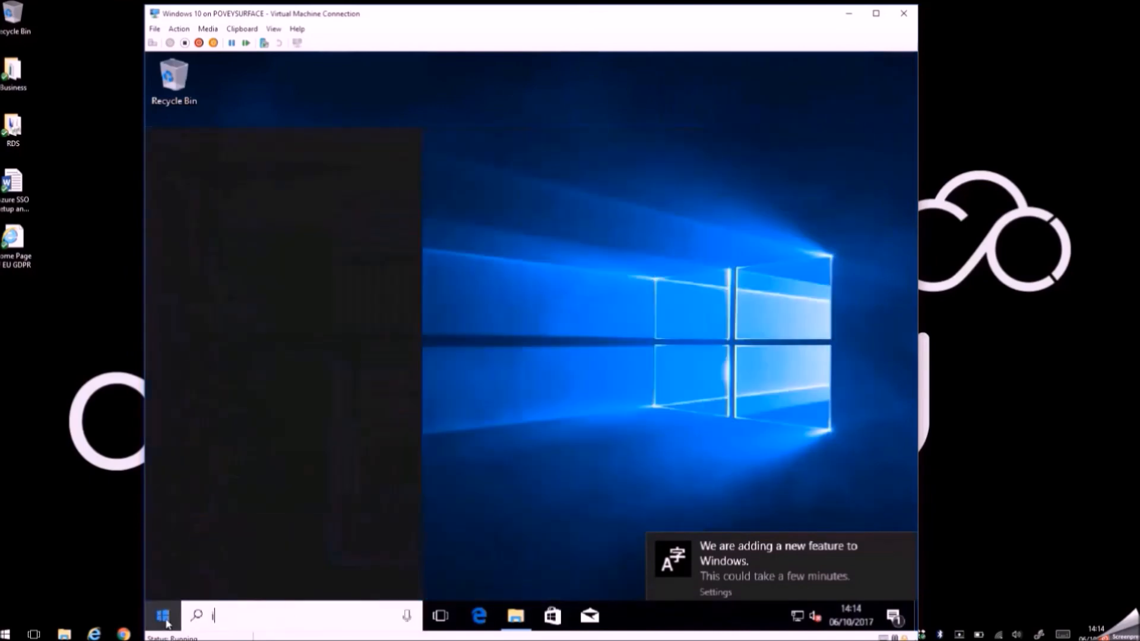
type("iexpl")
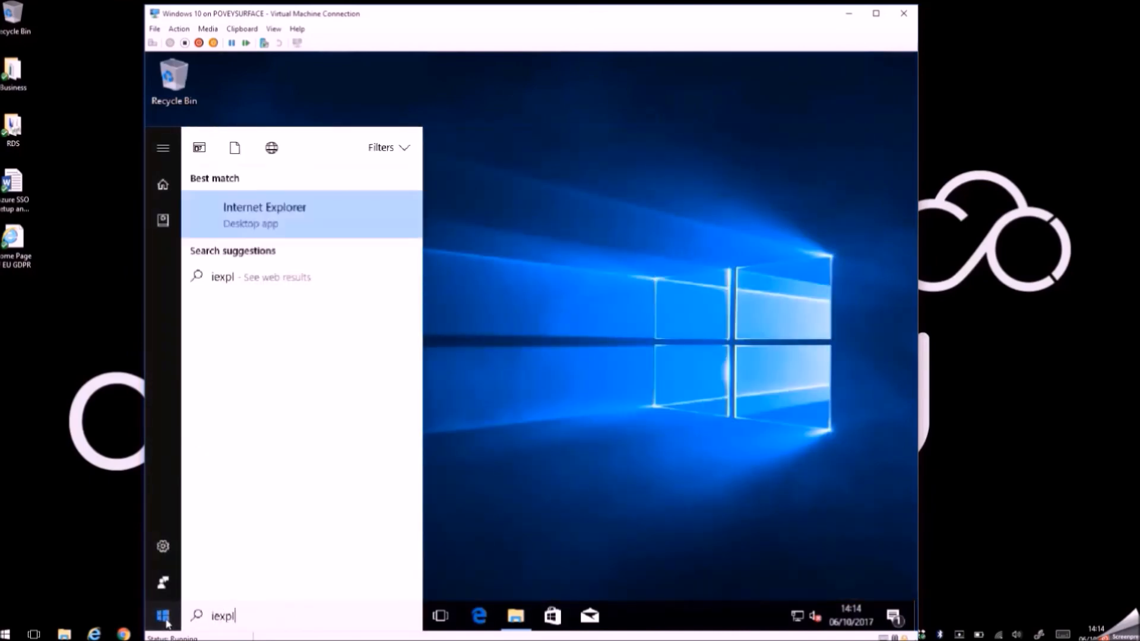
left_click(241, 234)
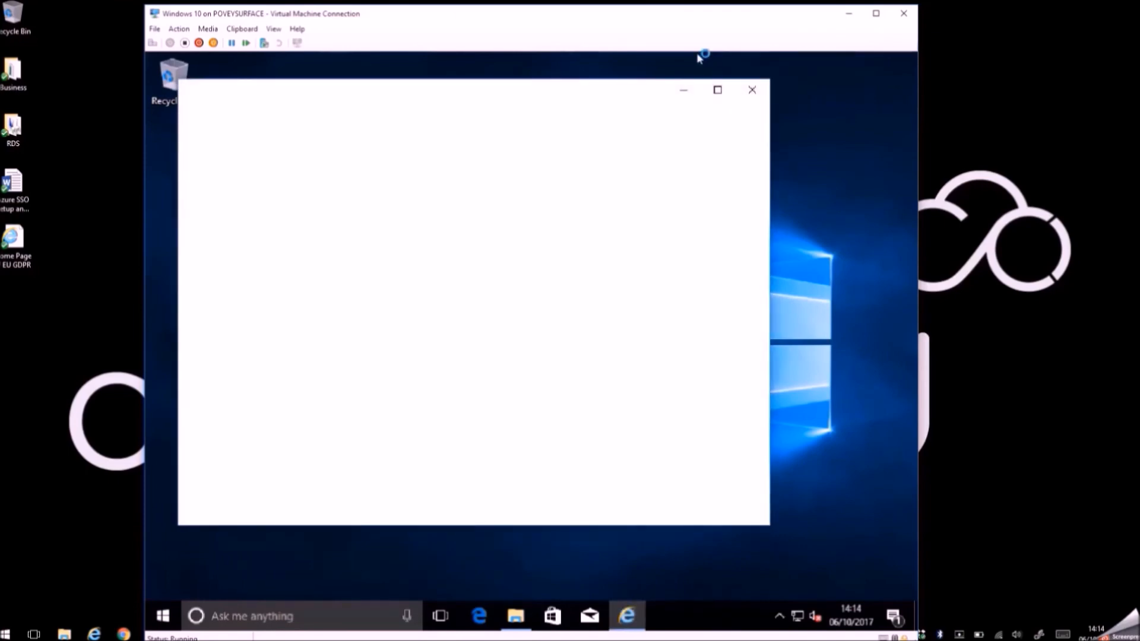
Maximise Internet Explorer and accept its recommended security and compatibility settings.
left_click(718, 90)
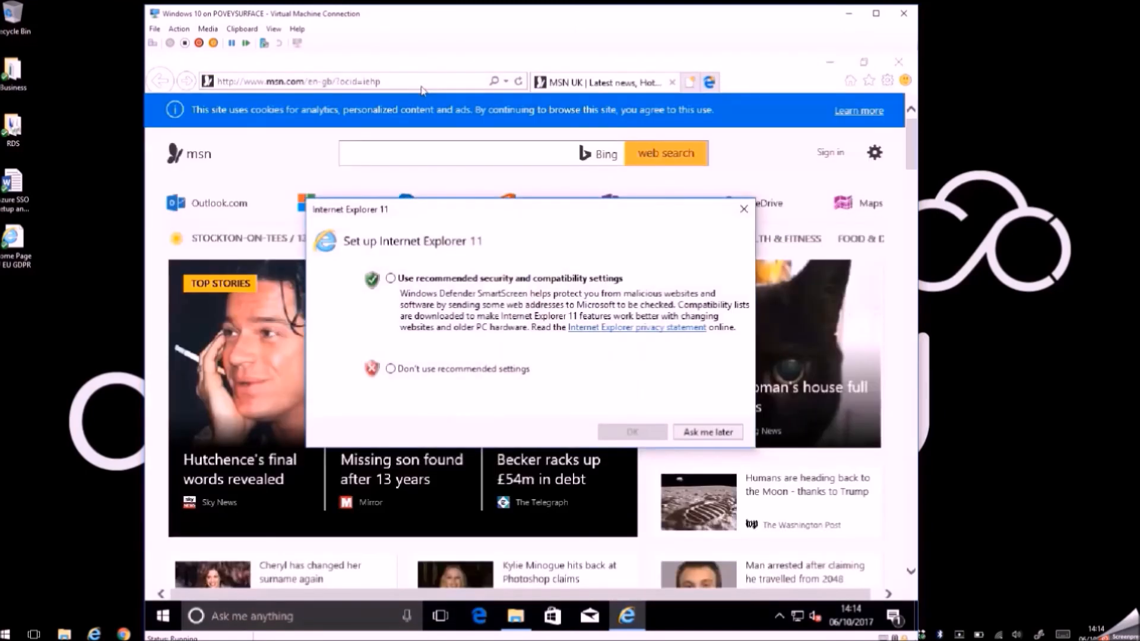
left_click(475, 277)
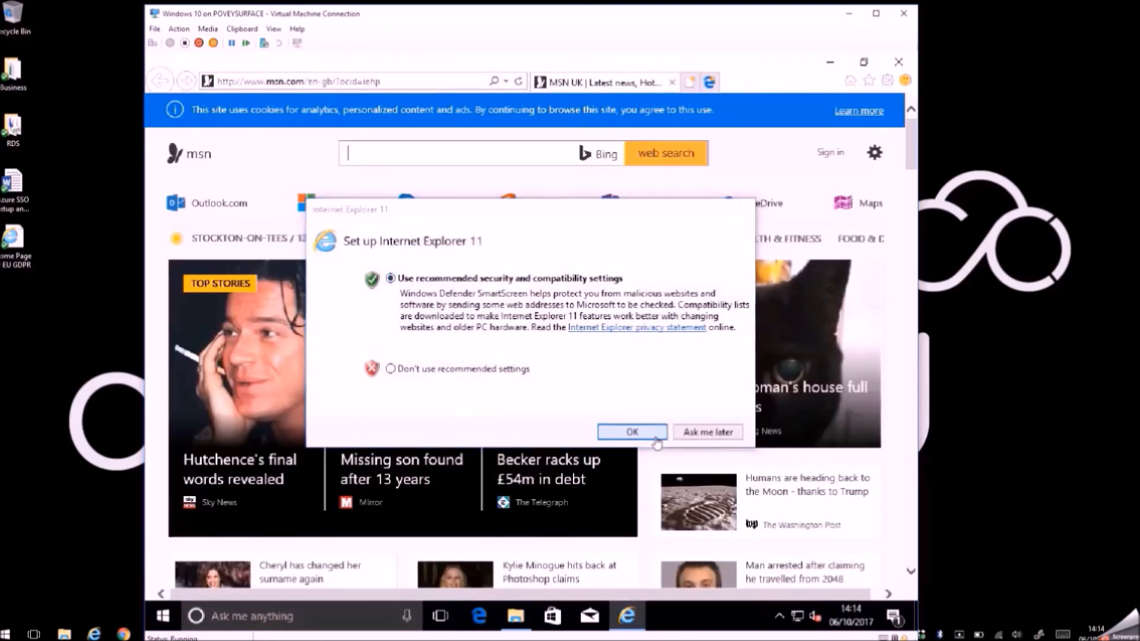
left_click(633, 432)
Navigate the browser to portal.office365.com.
left_click(390, 83)
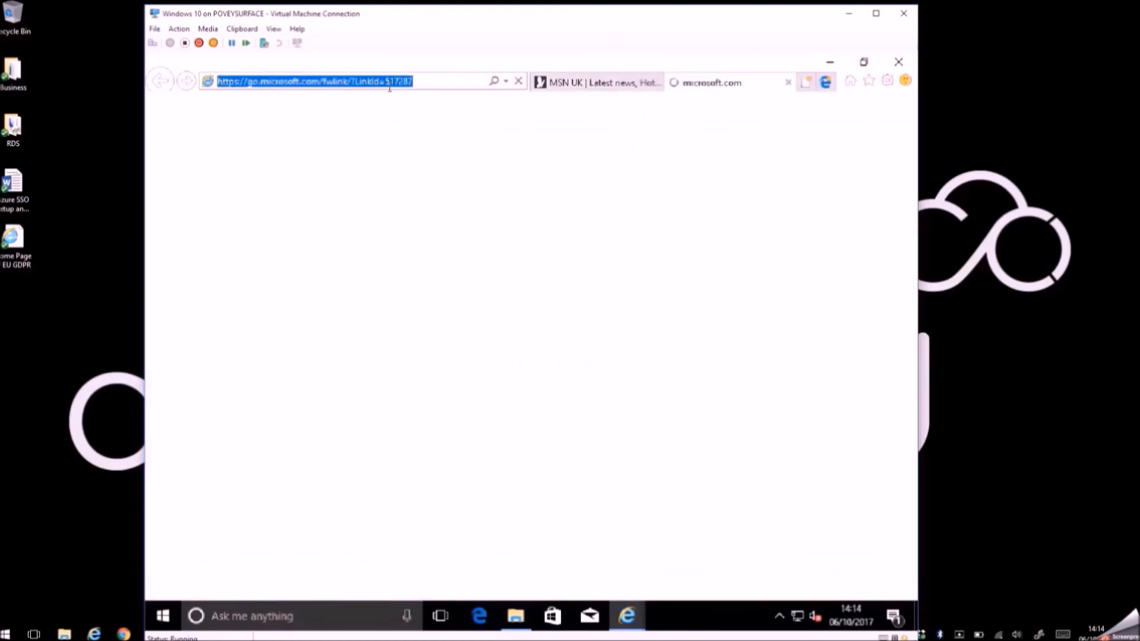
type("portal")
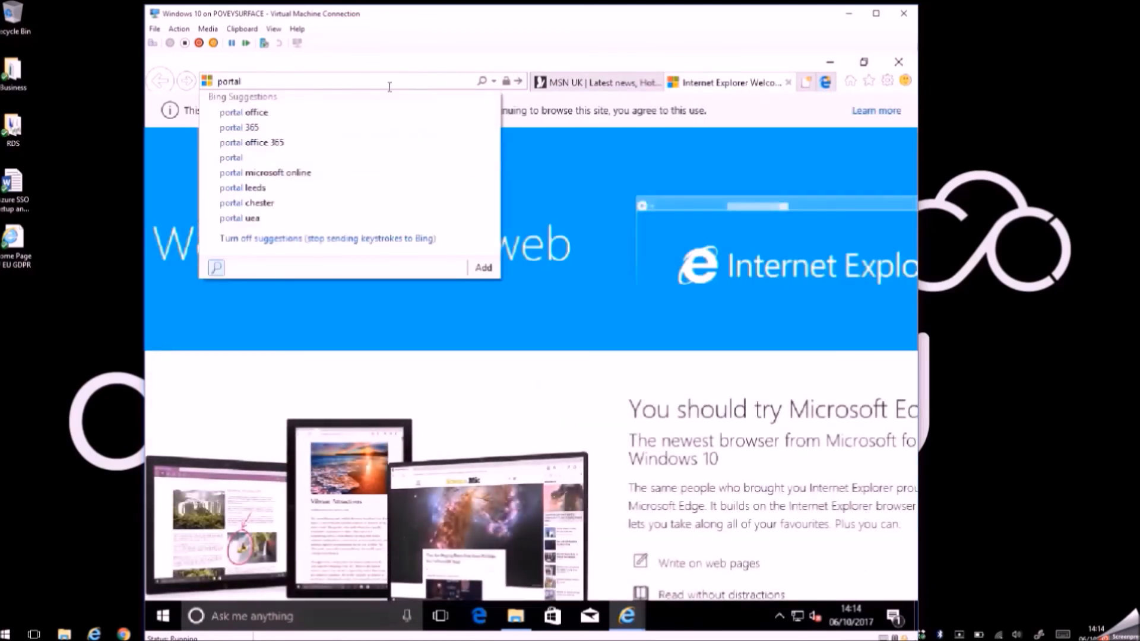
type(".office365.co")
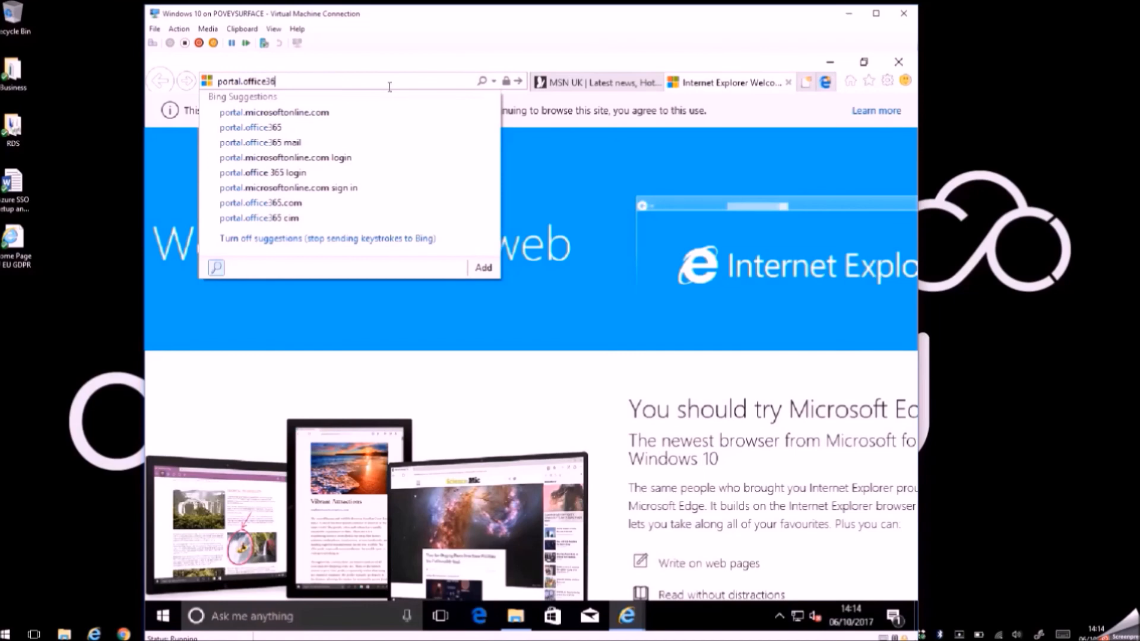
type("m")
key("Return")
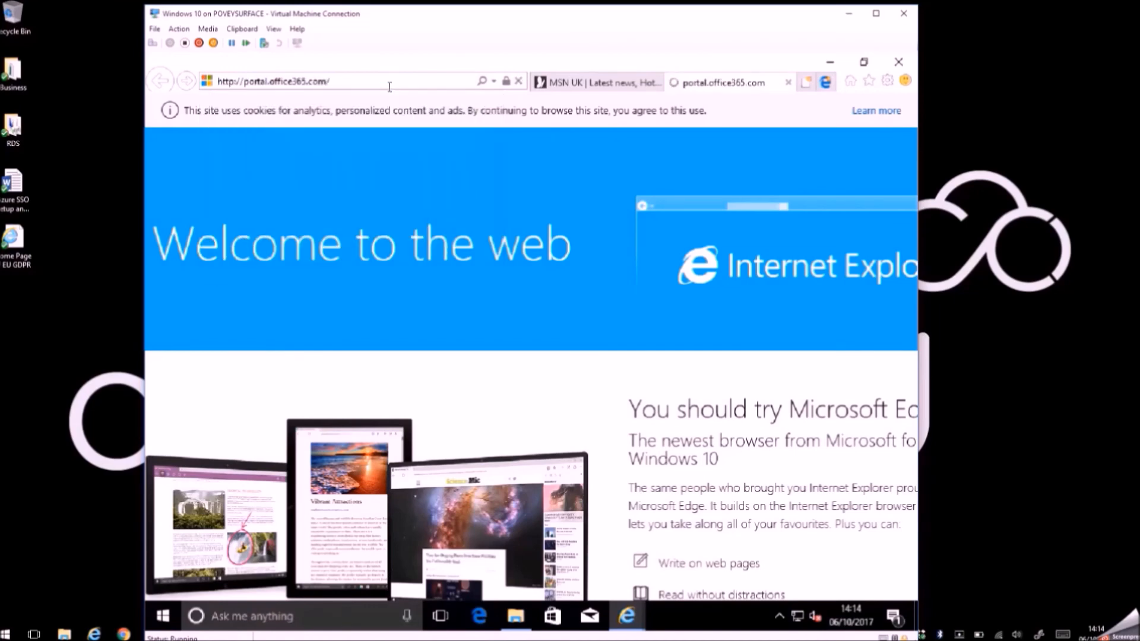